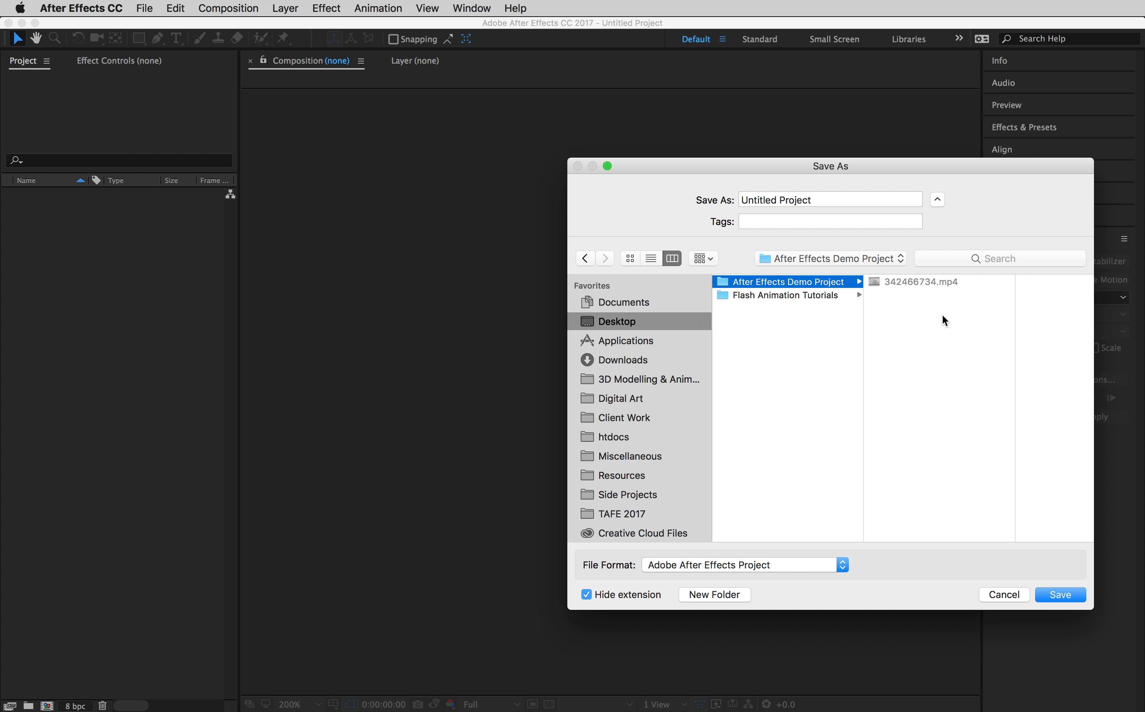
Save the project as "Motion Tracking Demo 1" in the After Effects Demo Project folder.
drag(832, 198, 713, 187)
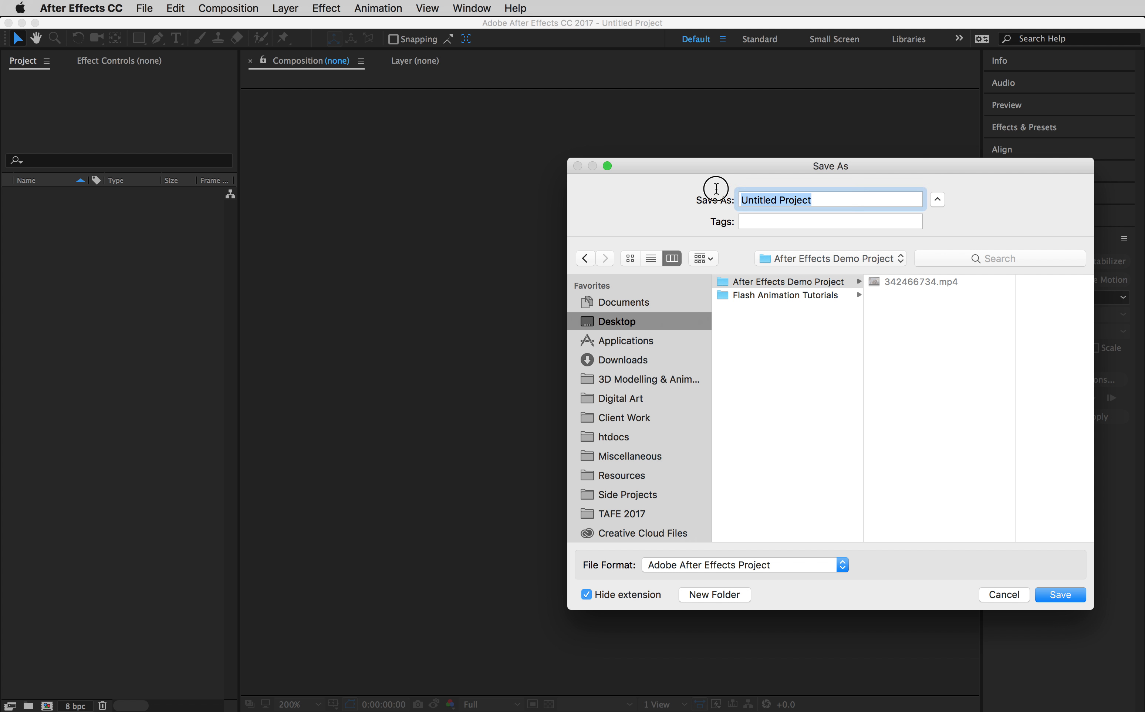
text(Motion T)
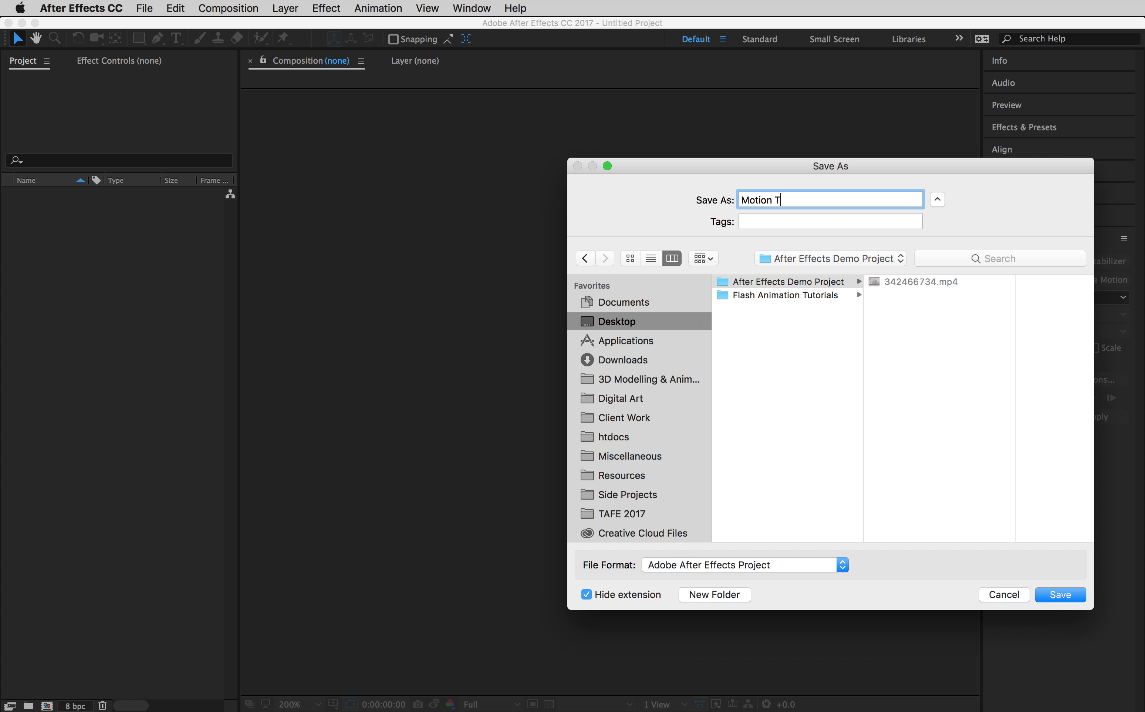
text(racking Demo 1)
click(1060, 595)
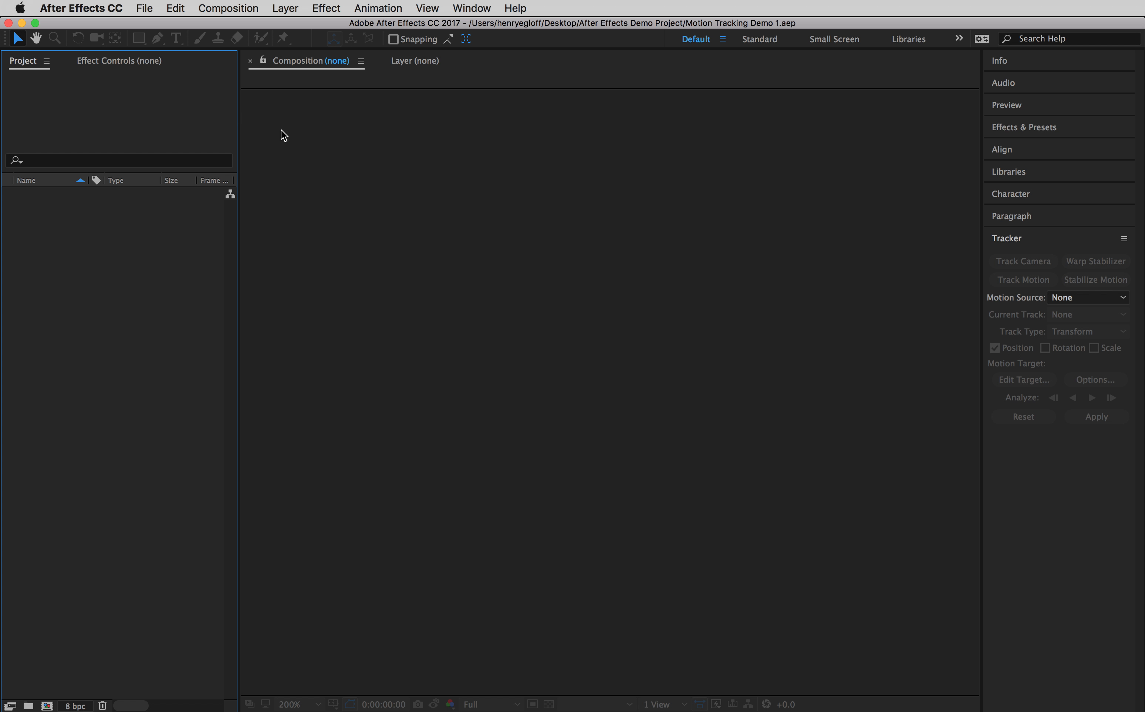
Create a new composition with the HDTV 1080 24 preset, 1920 x 1080 px, 24 fps and a 30-second duration.
click(228, 8)
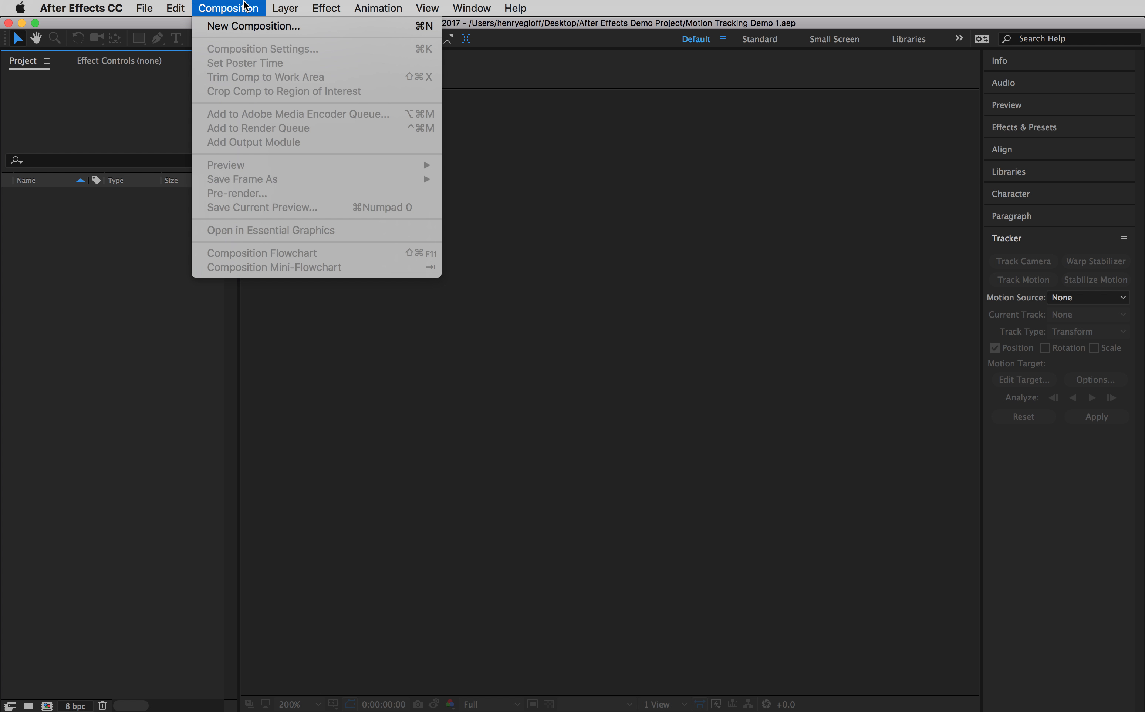
click(240, 28)
drag(632, 273, 605, 221)
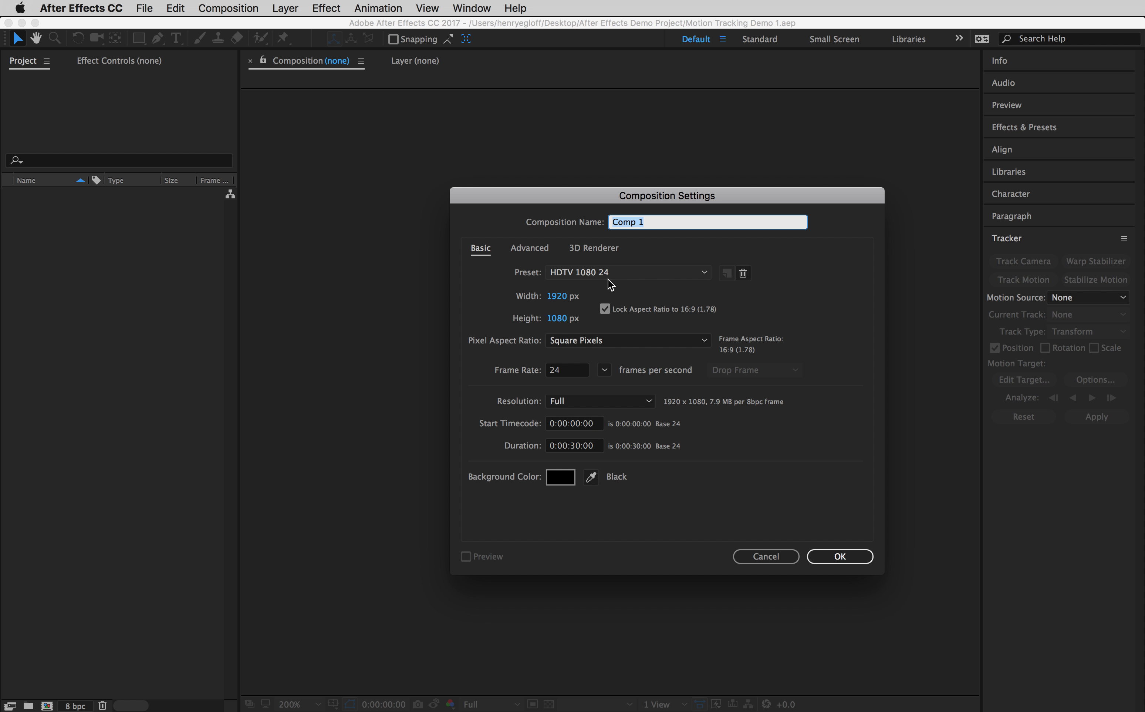
click(700, 275)
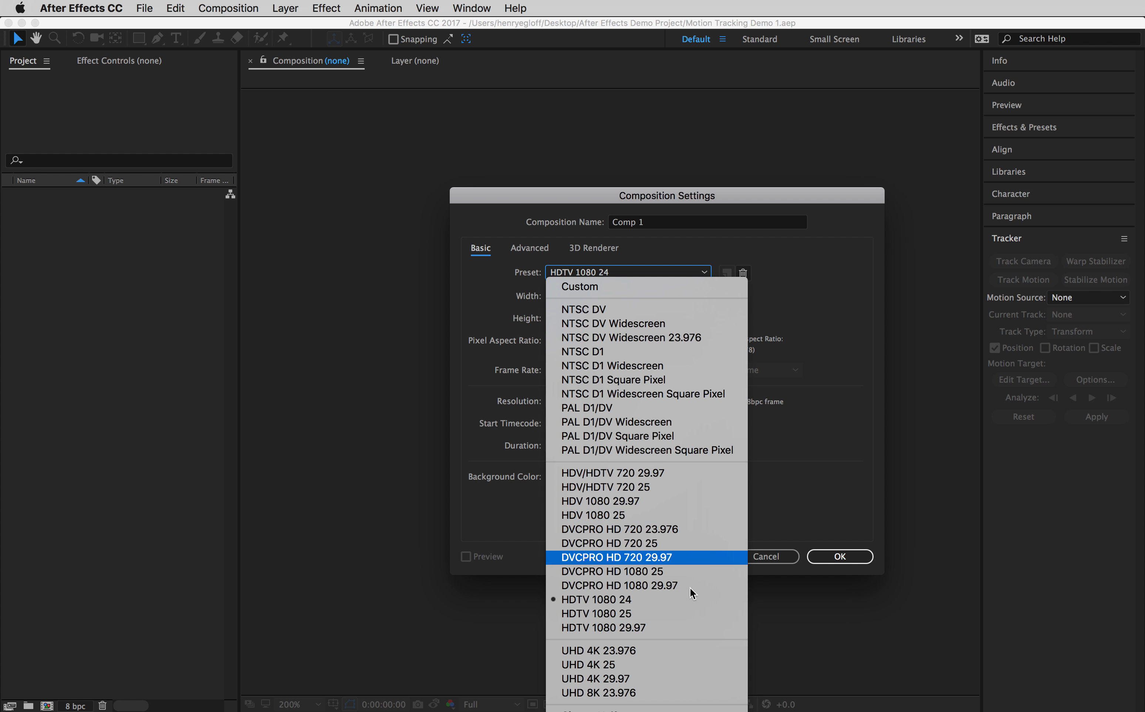
click(860, 492)
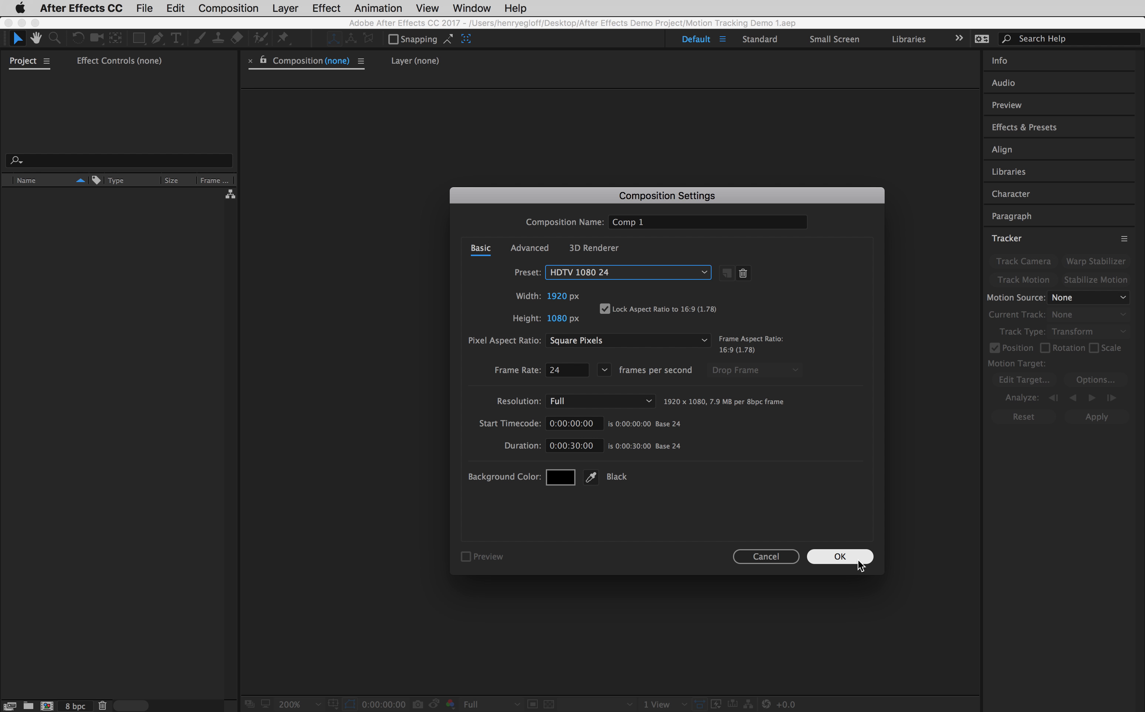
click(840, 556)
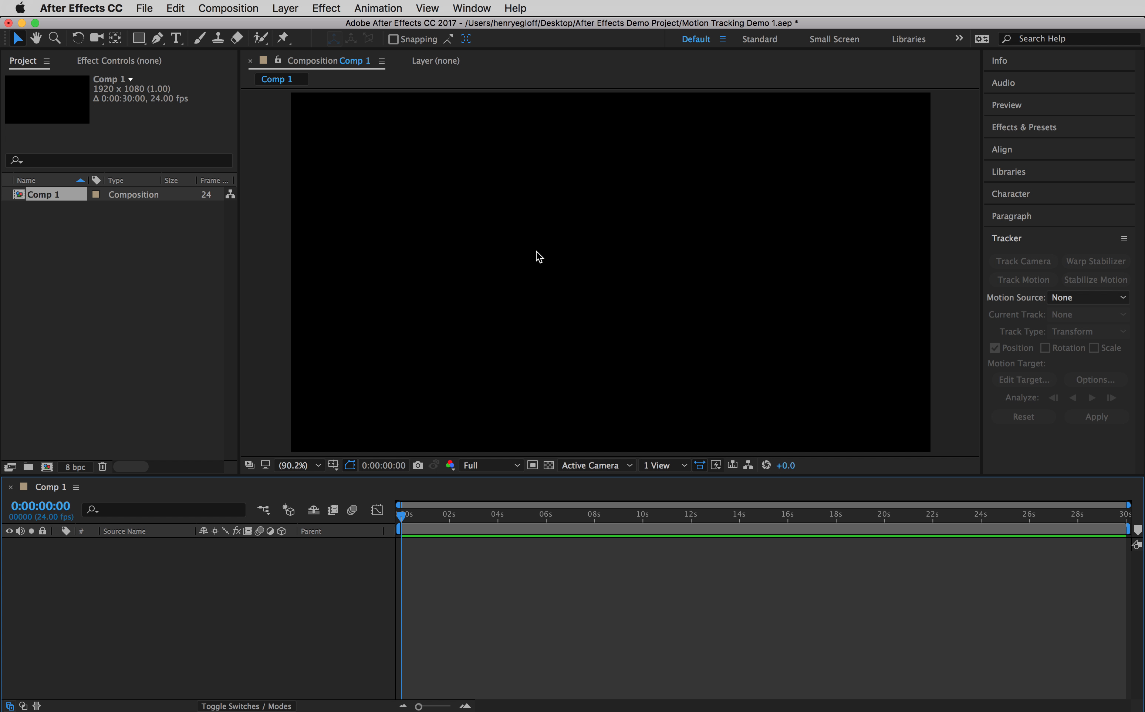
Bring the 342466734.mp4 clip from Finder into Comp 1 as a layer and scrub through its footage.
key(super+Tab)
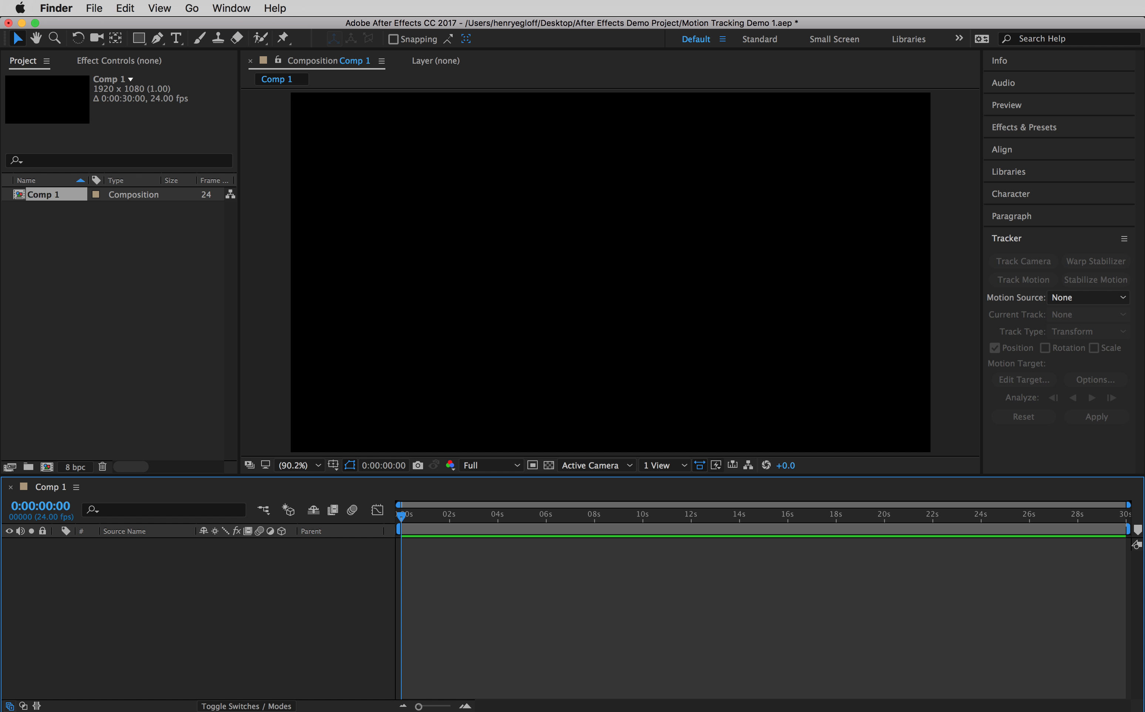
drag(1142, 285, 652, 358)
drag(871, 398, 604, 262)
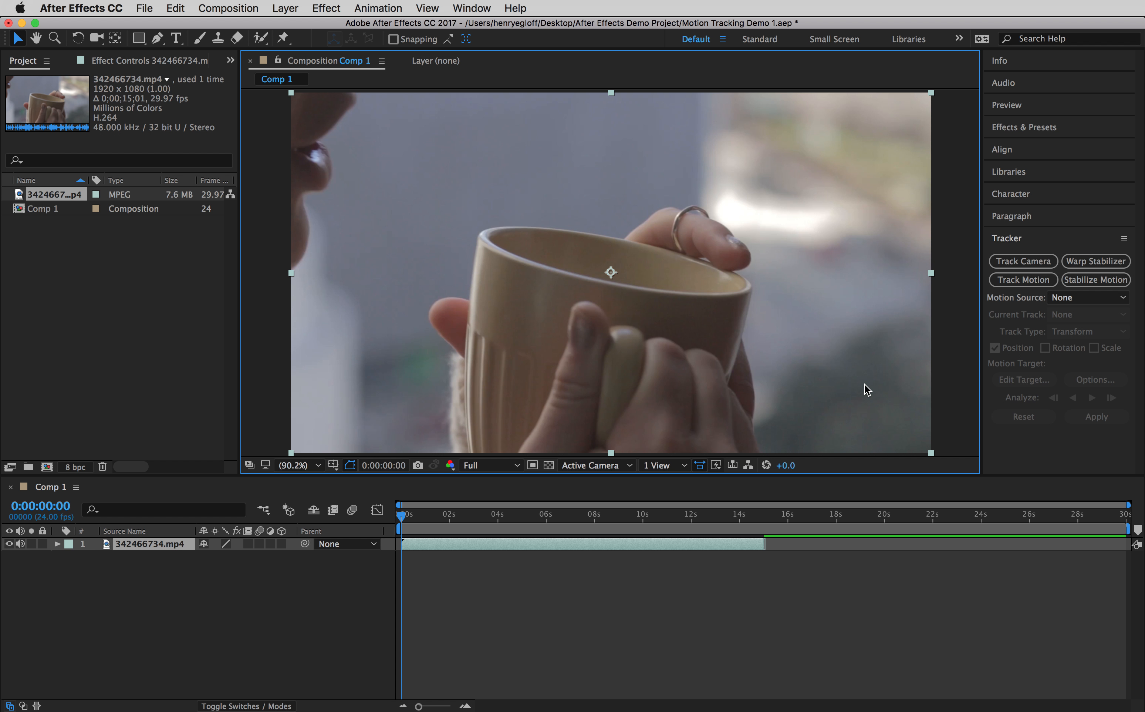
click(405, 518)
mouse_move(405, 518)
mouse_down()
mouse_move(724, 521)
mouse_move(395, 520)
mouse_up()
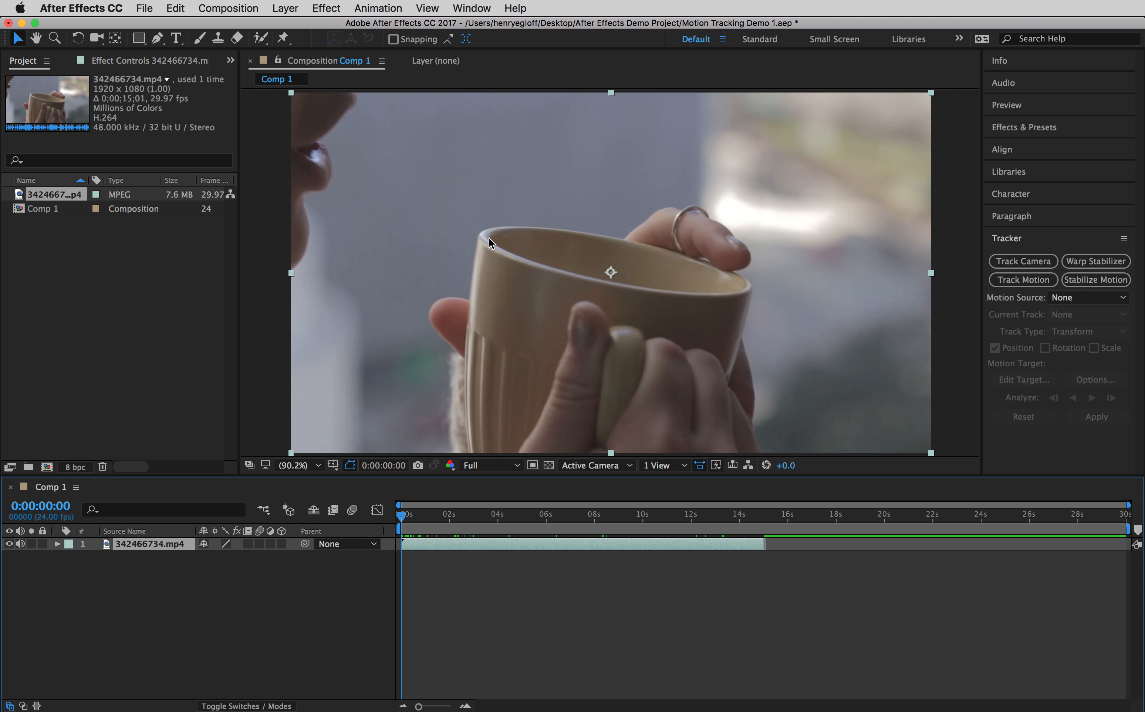
Add a text layer reading "Hello" to the composition.
click(286, 9)
mouse_move(292, 27)
click(578, 30)
text(Hello)
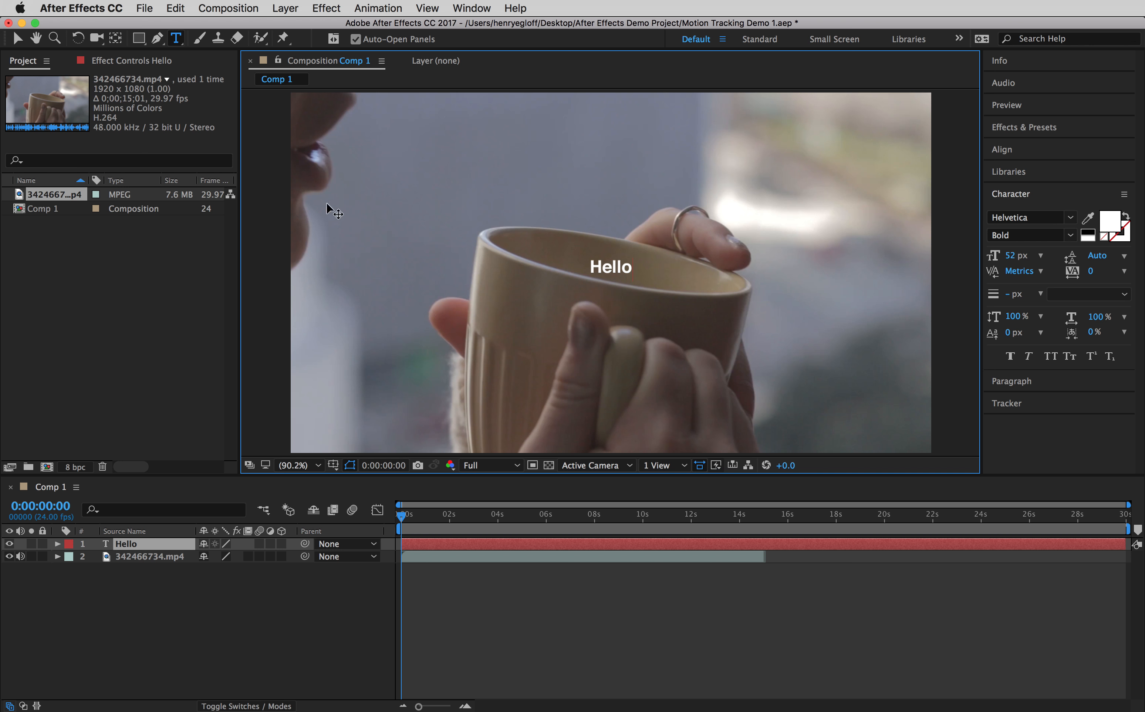
Move the Hello text onto the left end of the mug's rim and set its font size to 80 px.
click(17, 39)
drag(602, 265, 482, 236)
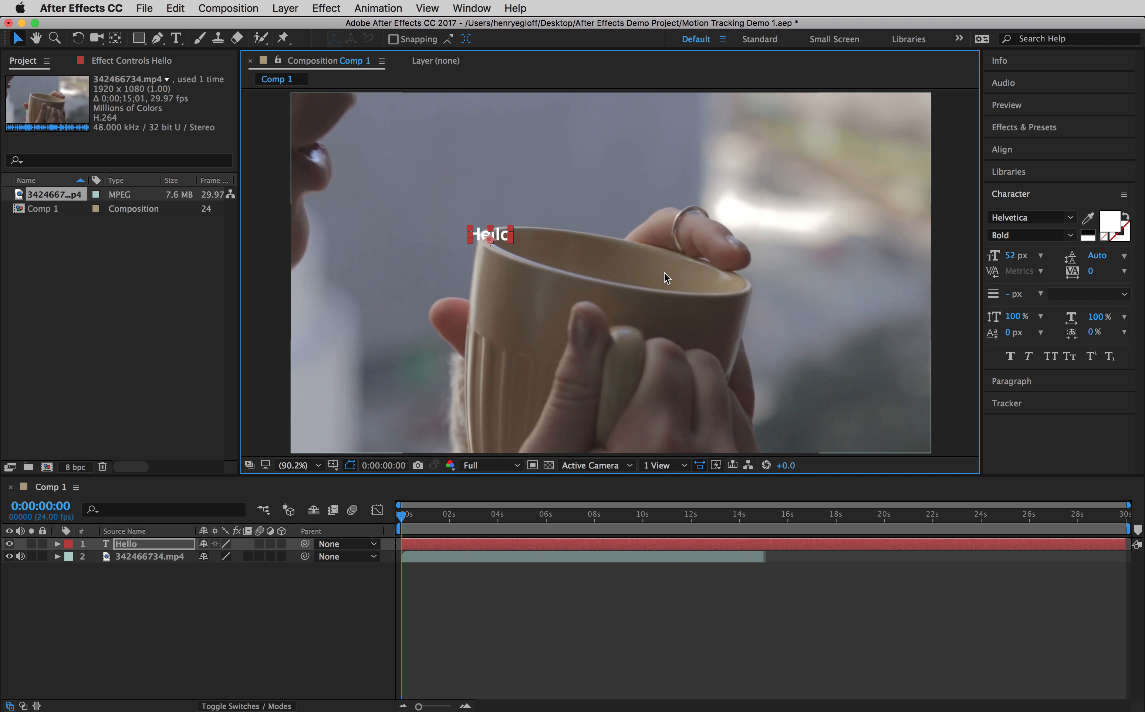
drag(1016, 256, 1040, 256)
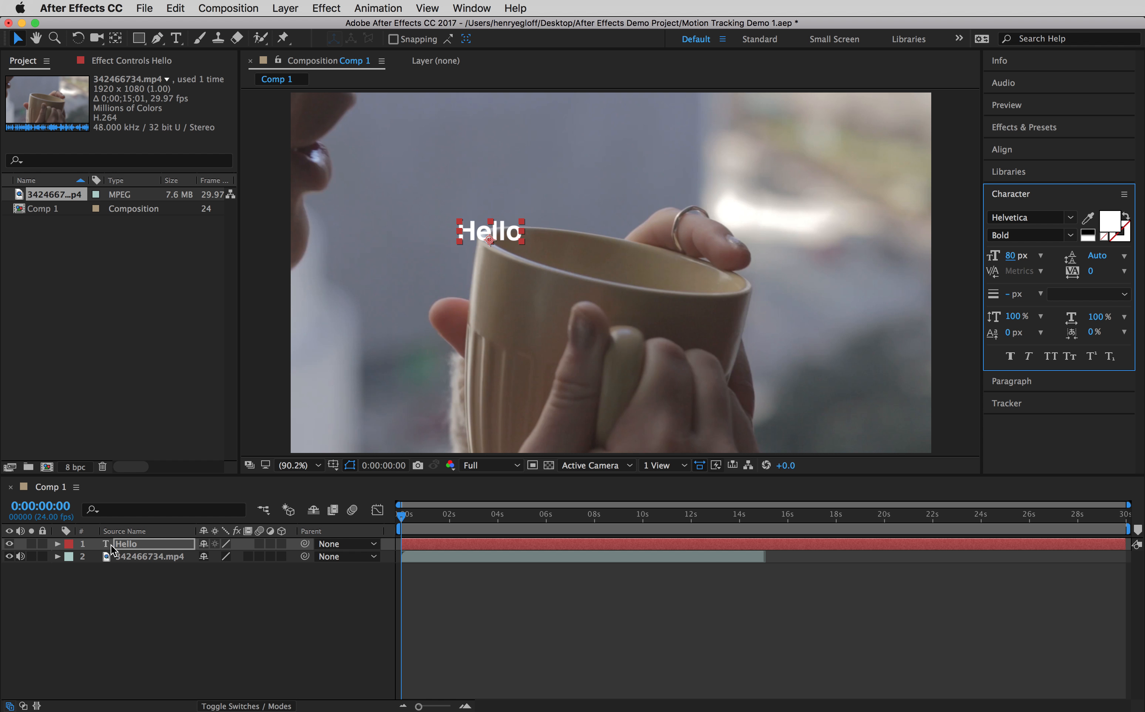
Start a Track Motion tracker on the 342466734.mp4 video layer.
click(125, 558)
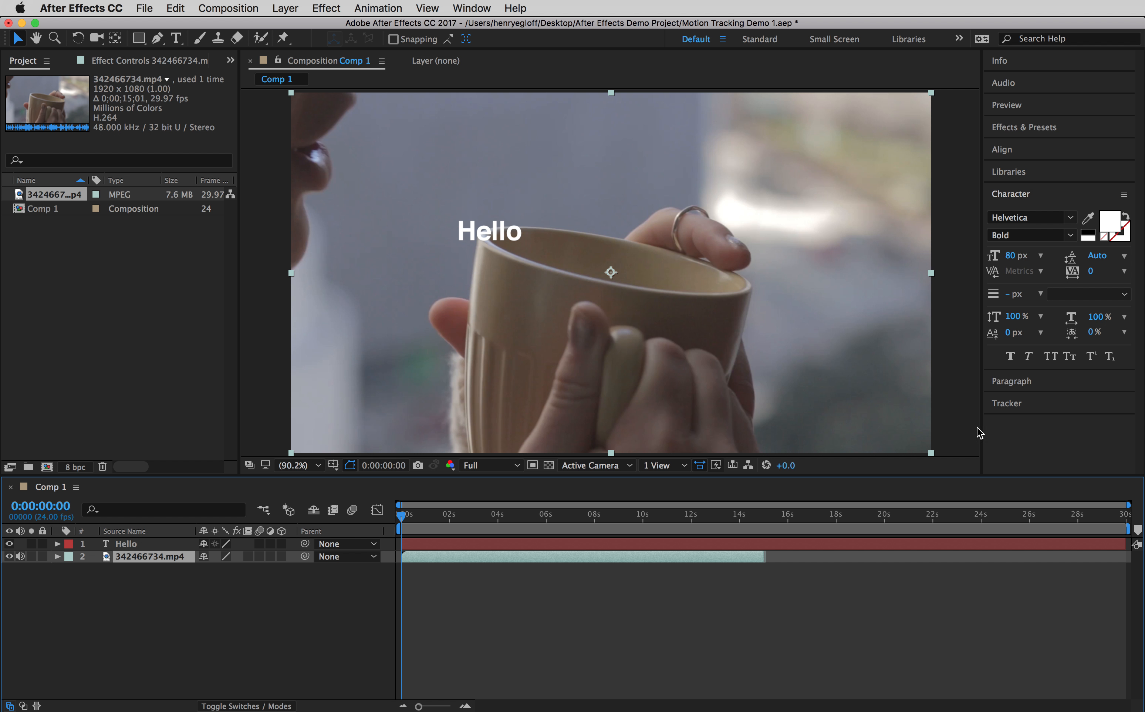
click(1007, 406)
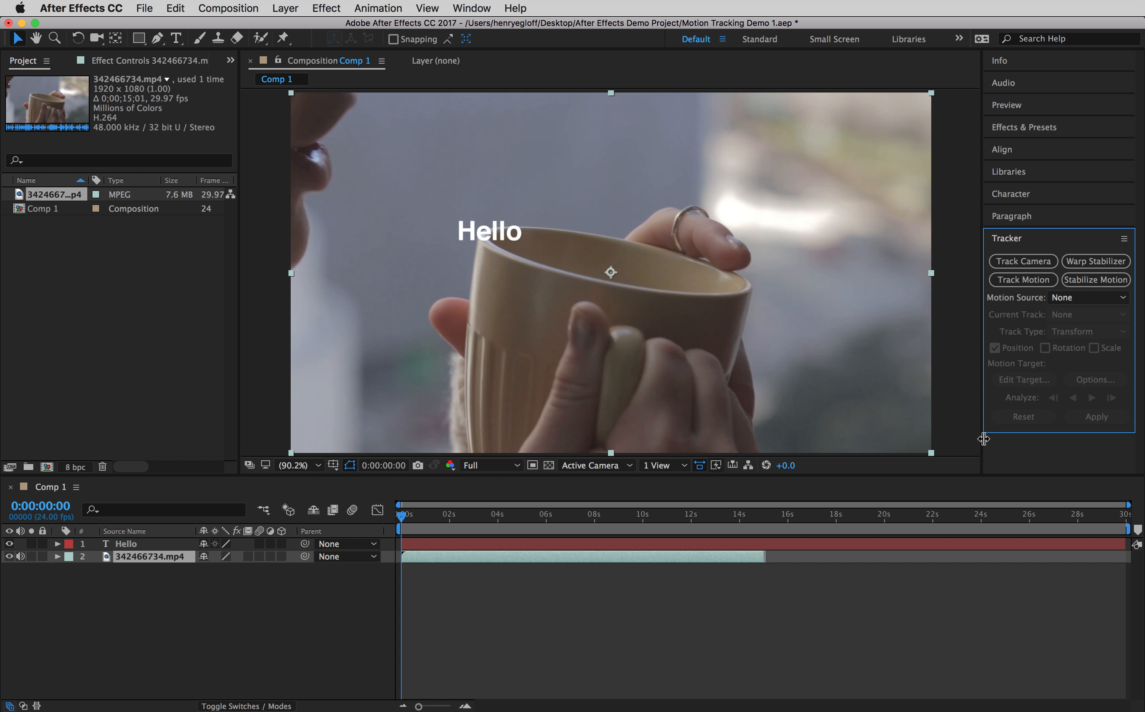
click(1023, 280)
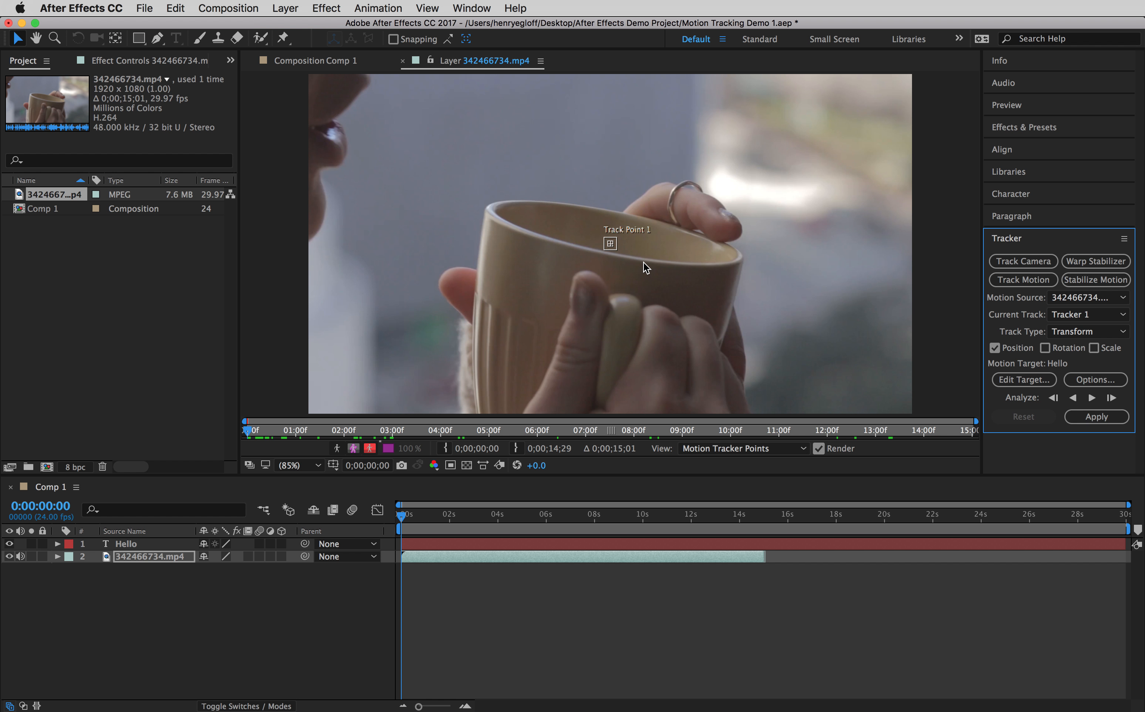
Place Track Point 1 on the left end of the mug's rim and set the Hello layer as the motion target.
scroll(643, 272, down, 3)
scroll(642, 272, up, 3)
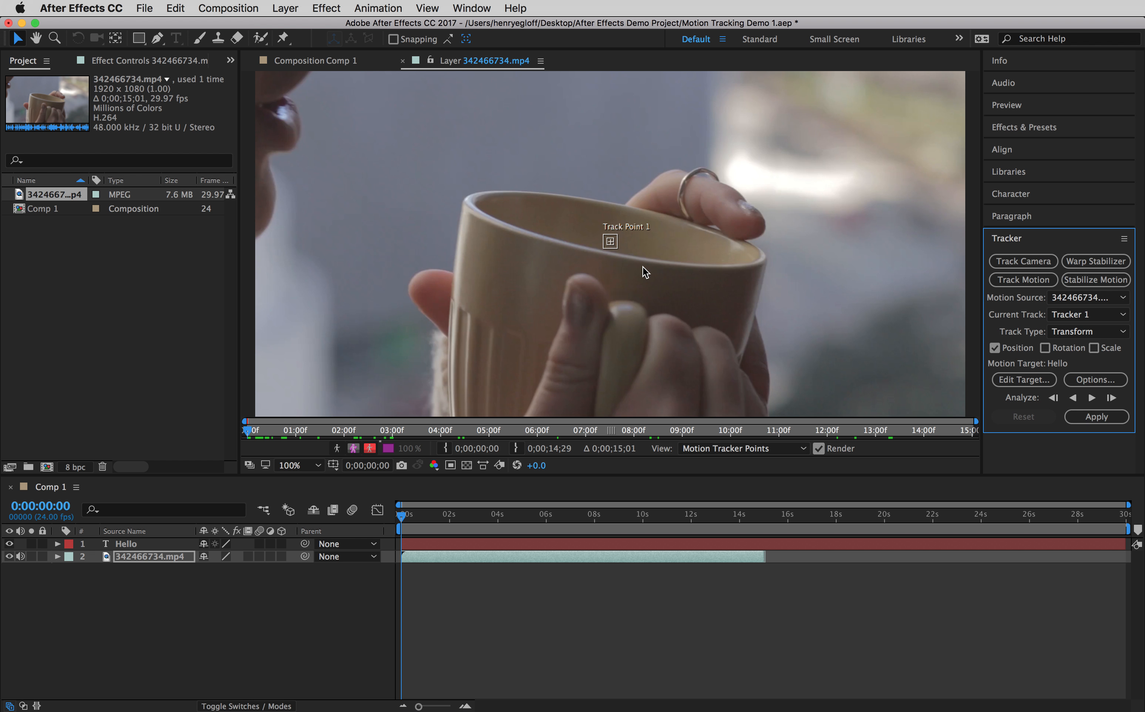
scroll(642, 267, up, 2)
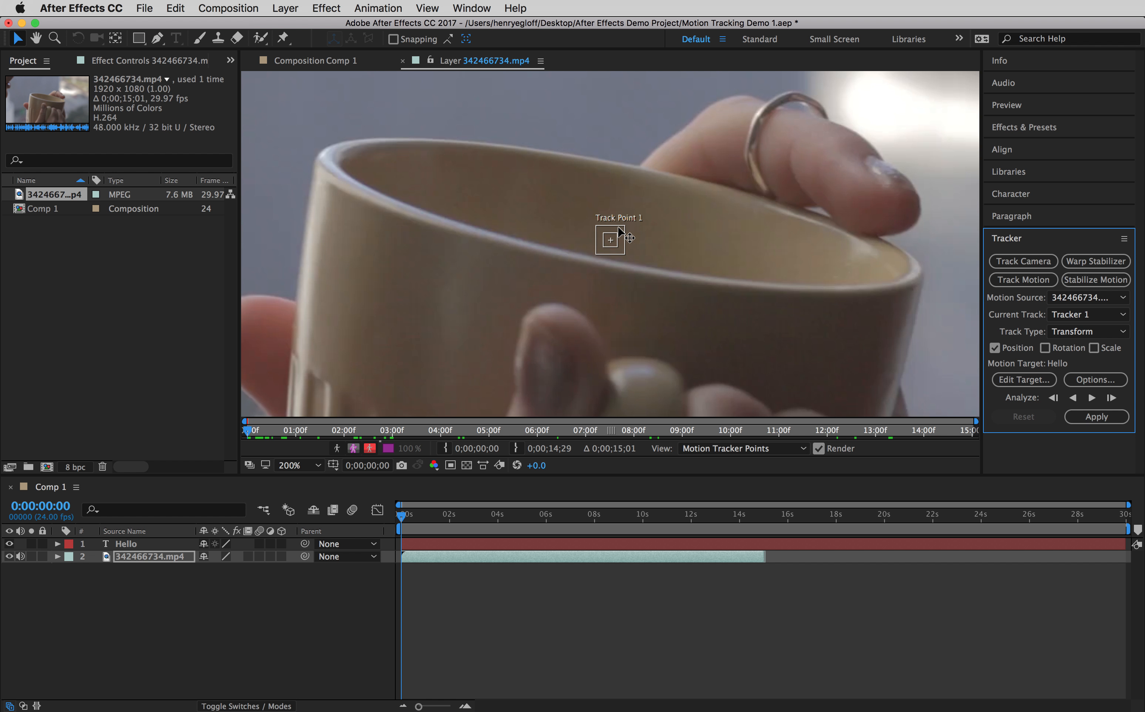
drag(621, 229, 350, 150)
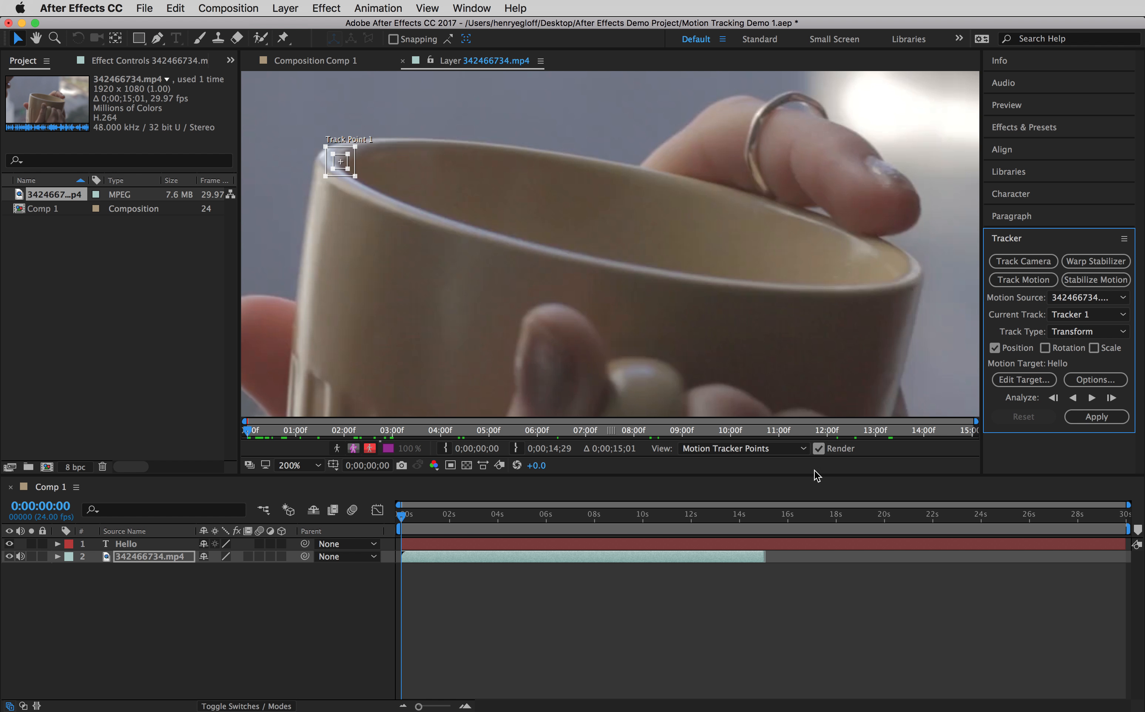
click(1027, 382)
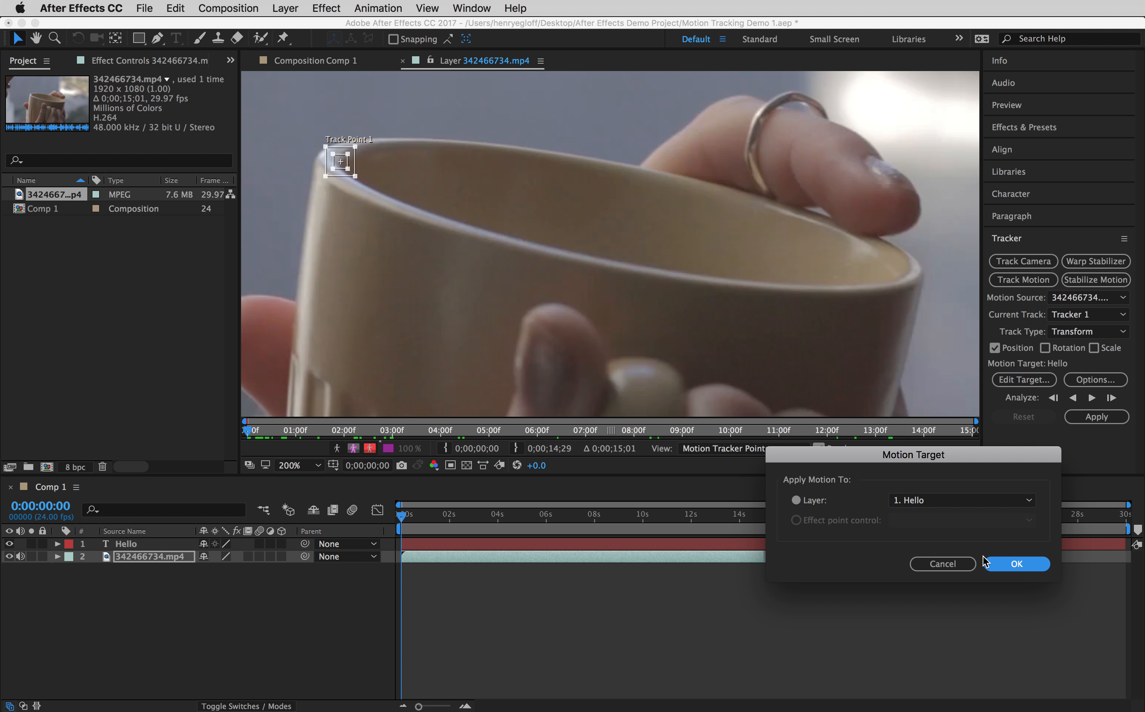
click(1018, 565)
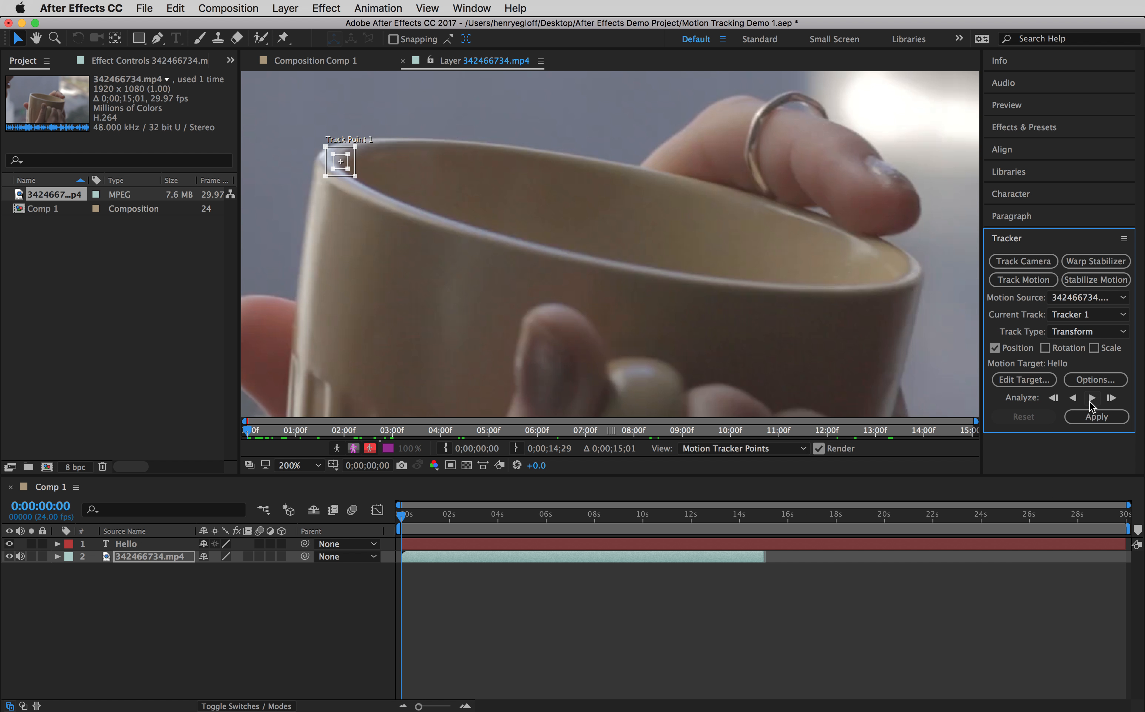